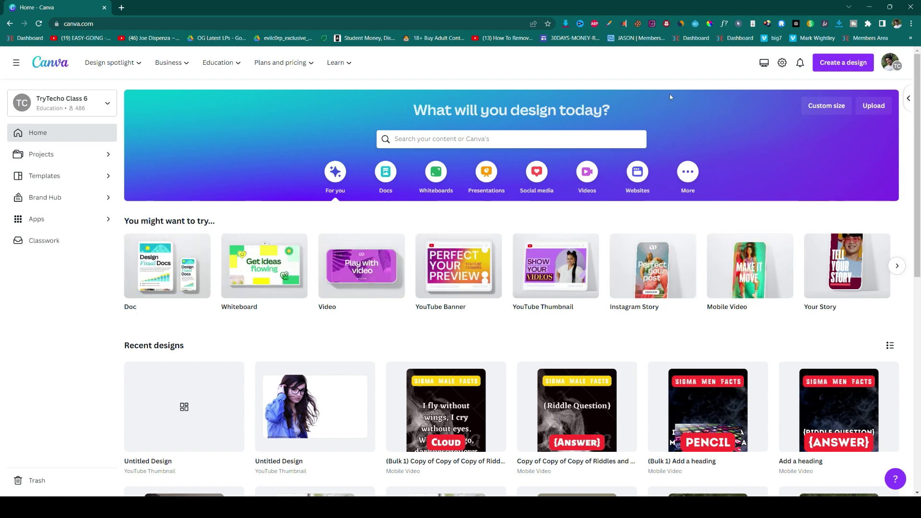
Create a new blank Facebook Post (Landscape) design from the Canva home page.
left_click(842, 62)
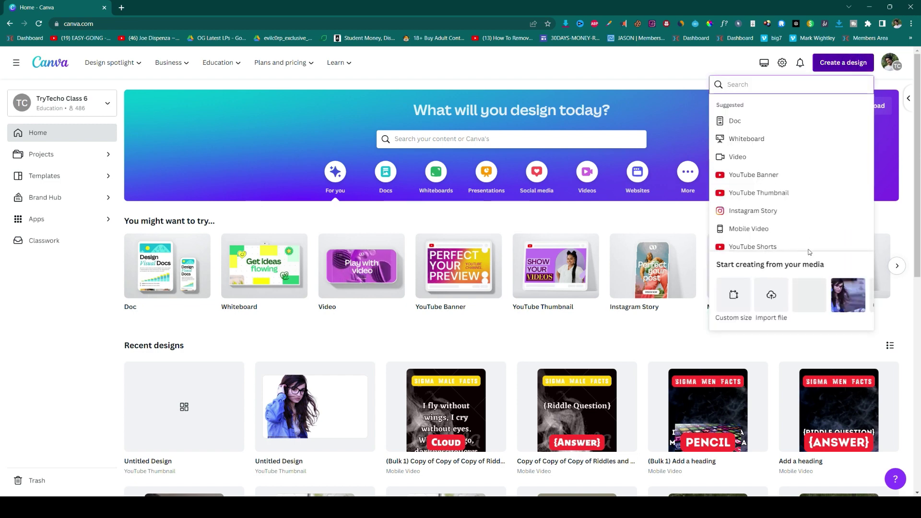
scroll(797, 194, "down", 2)
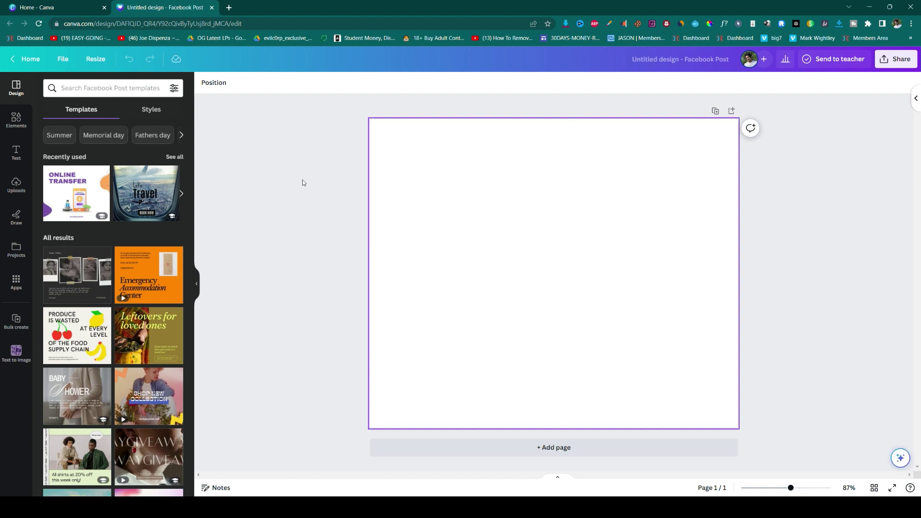
Search Elements photos for 'happy girl' and place the woman-in-red photo at the top right.
left_click(109, 87)
type("happy girl")
key("Return")
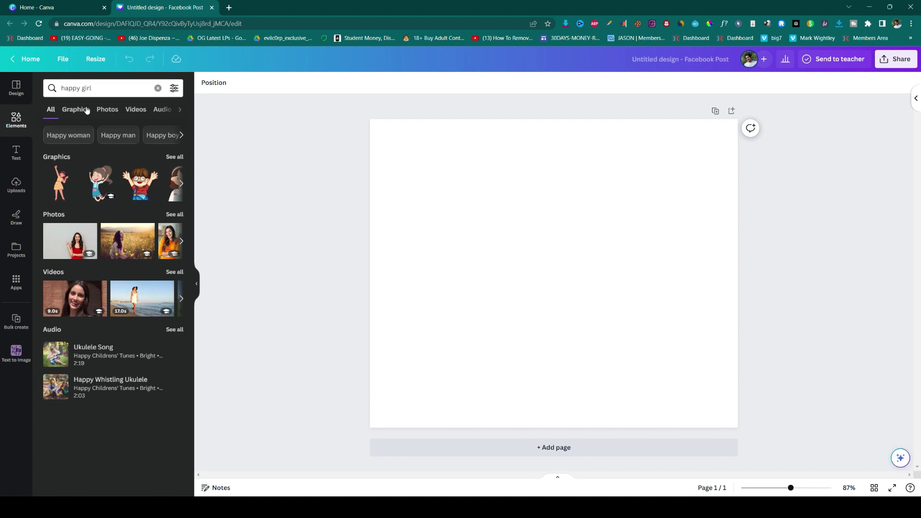
left_click(110, 112)
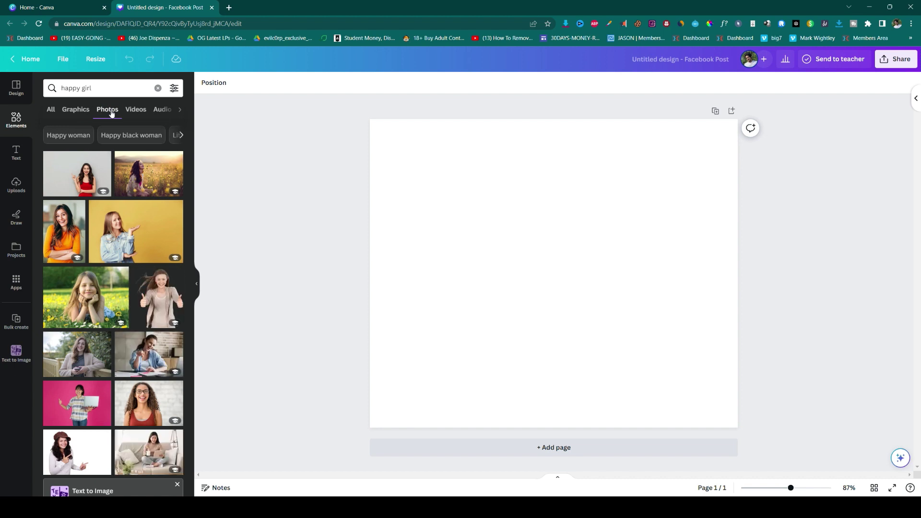
left_click(72, 176)
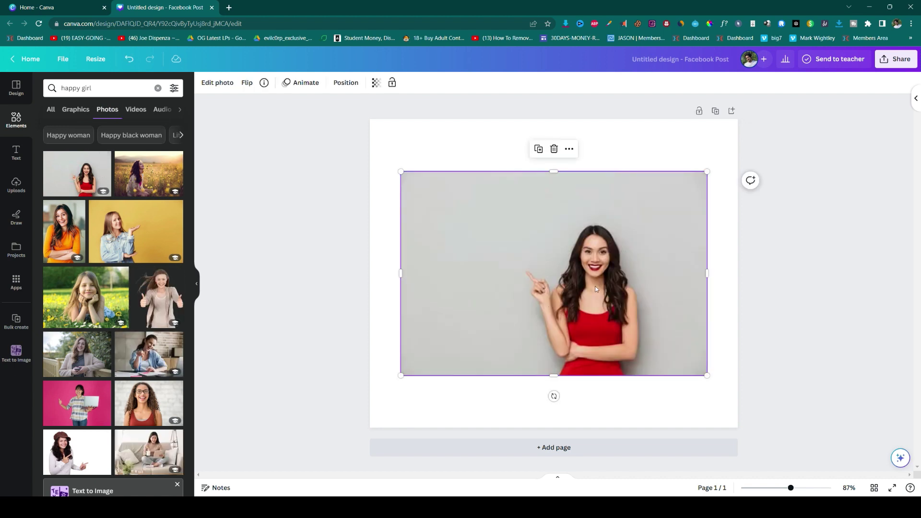
left_click_drag(440, 261, 470, 209)
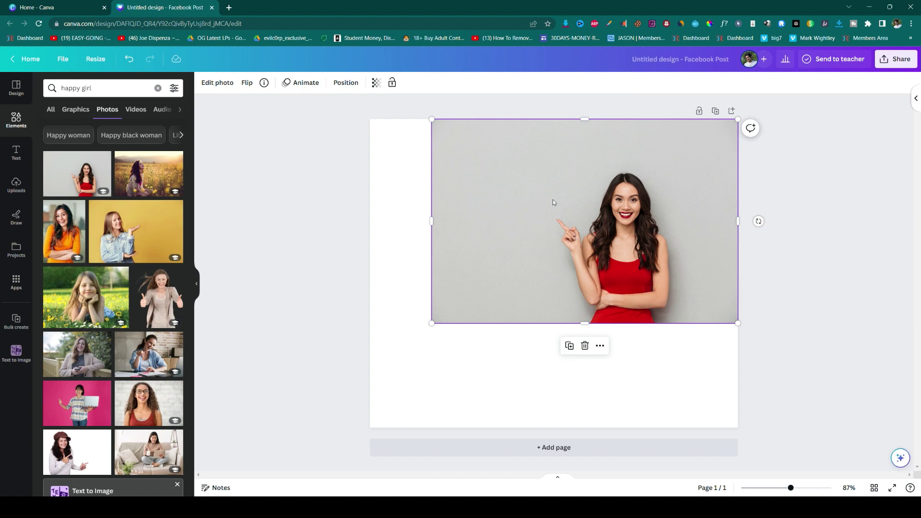
Apply BG Remover to the woman's photo to cut out its grey background, then deselect it.
left_click(219, 83)
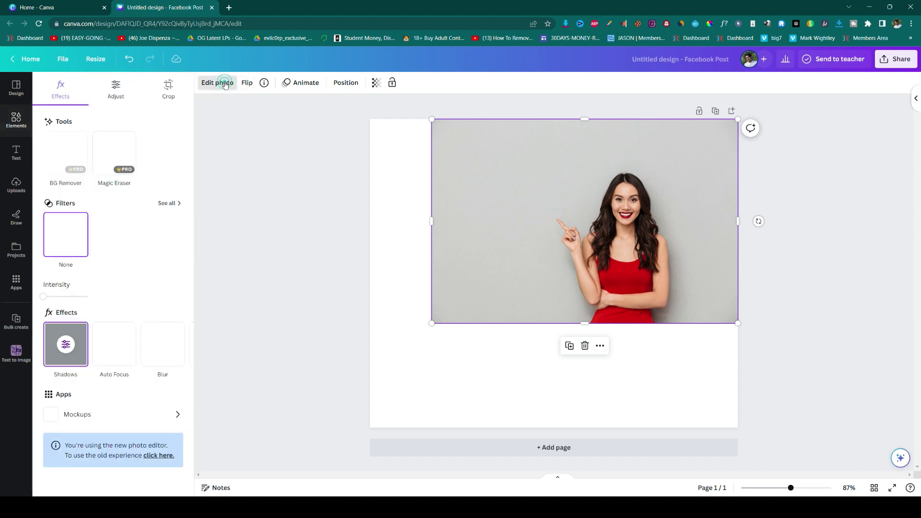
left_click(65, 156)
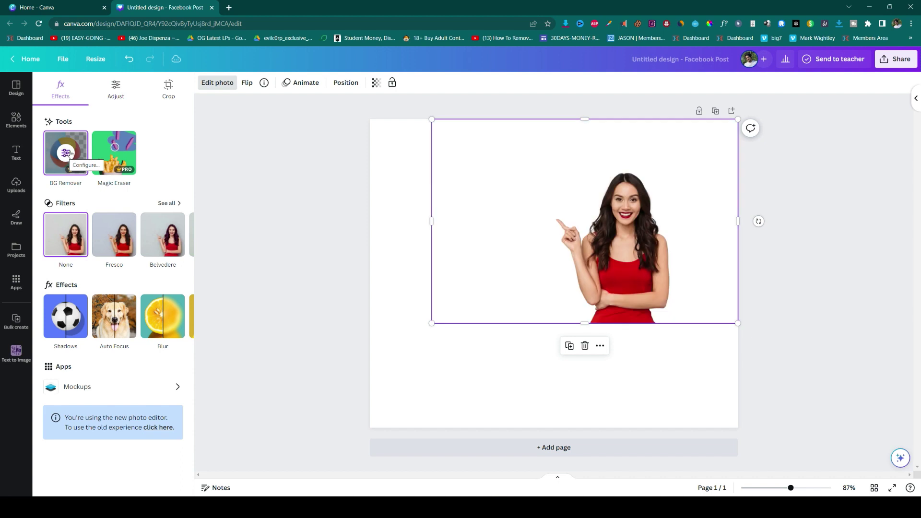
left_click(425, 378)
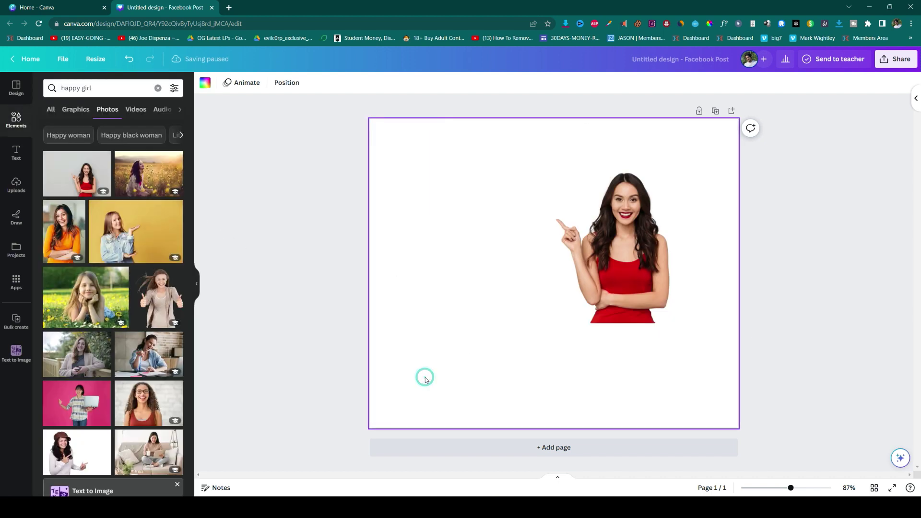
Set the page background to teal, then enlarge the woman's photo and move it up-left.
left_click(205, 85)
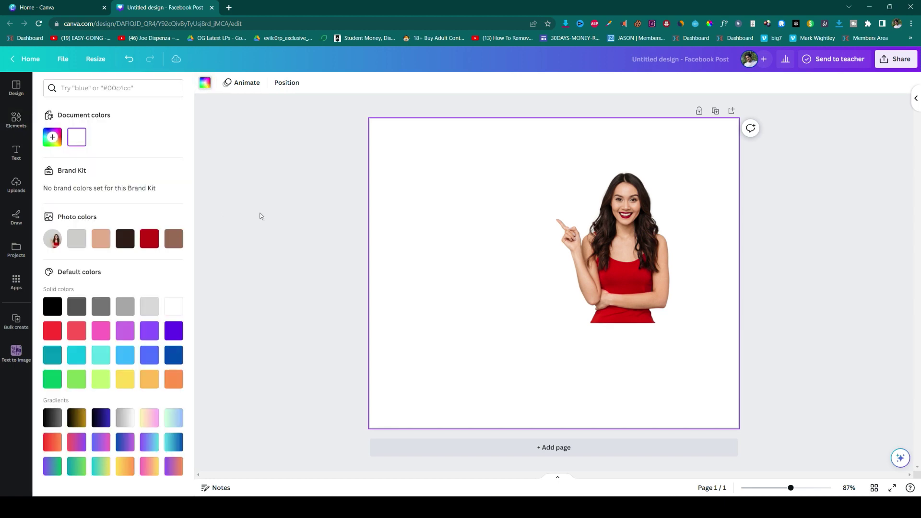
left_click(53, 356)
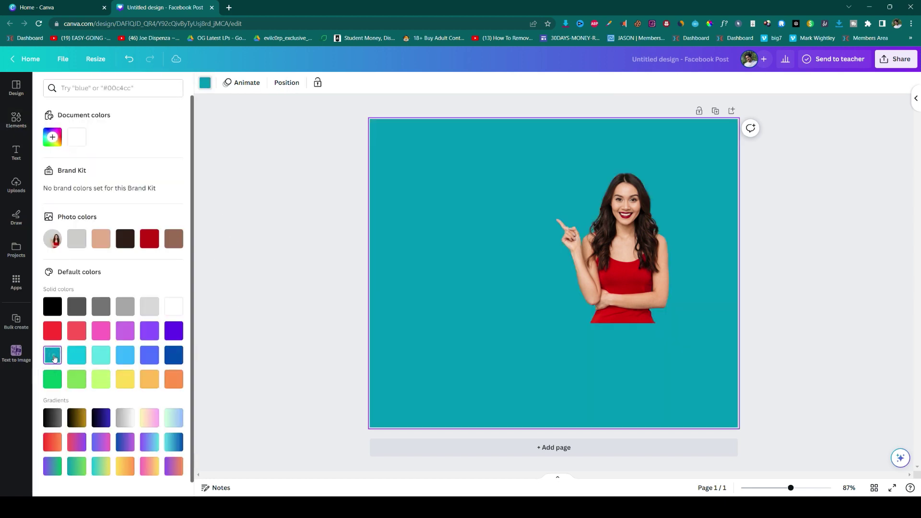
left_click(625, 268)
left_click_drag(431, 323, 353, 375)
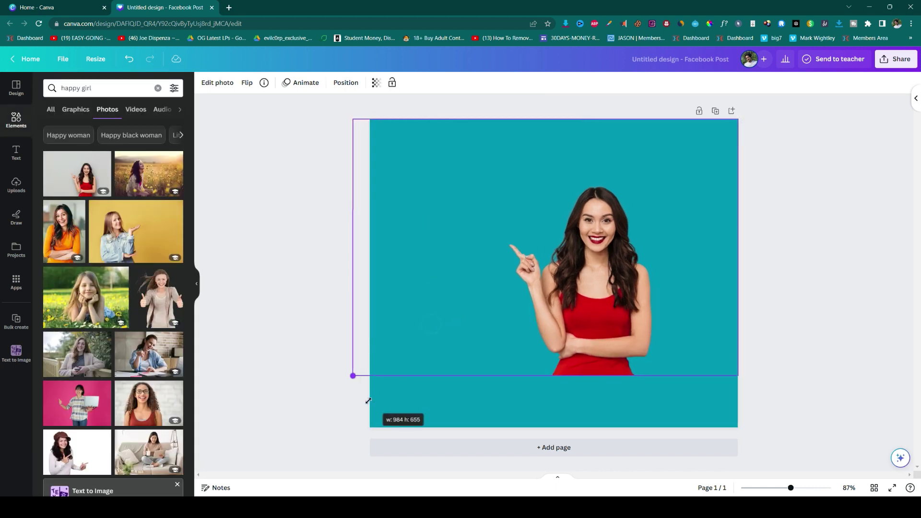
left_click_drag(619, 274, 598, 248)
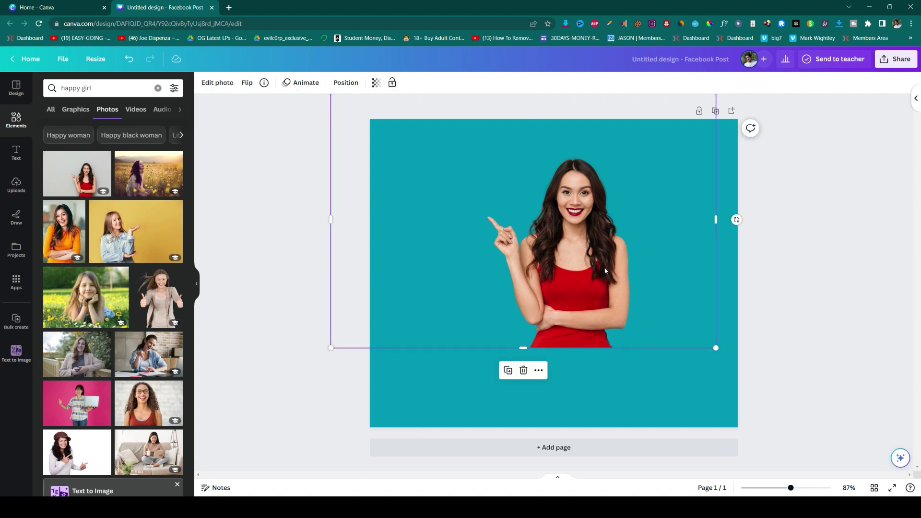
Apply the Shadows Outline effect to the woman's photo and set its colour to white.
left_click(218, 84)
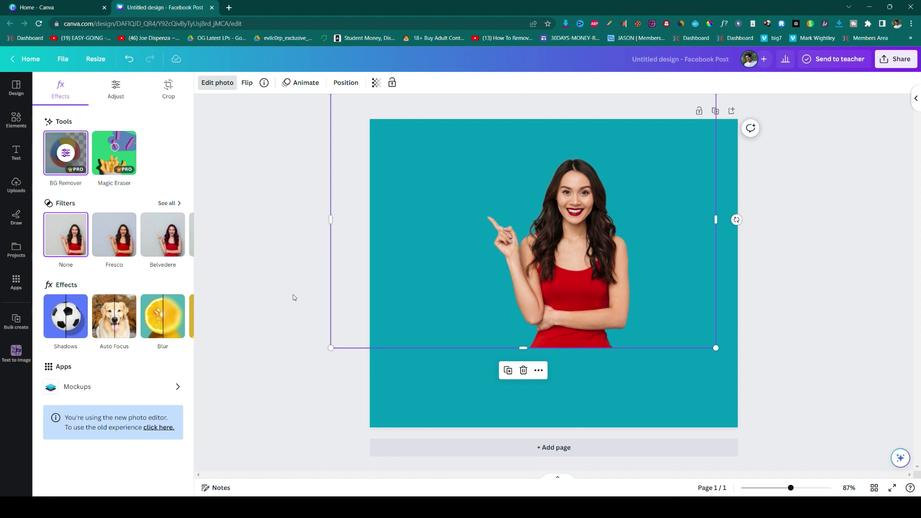
left_click(74, 319)
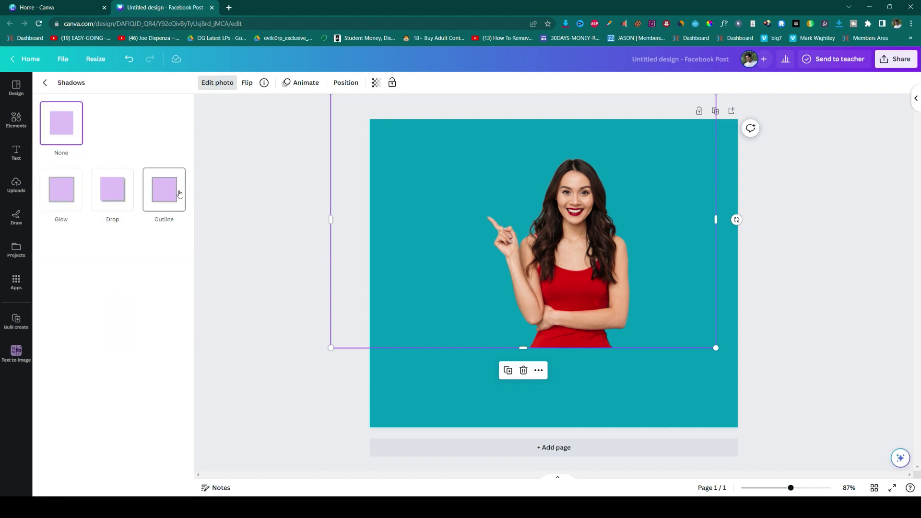
left_click(172, 204)
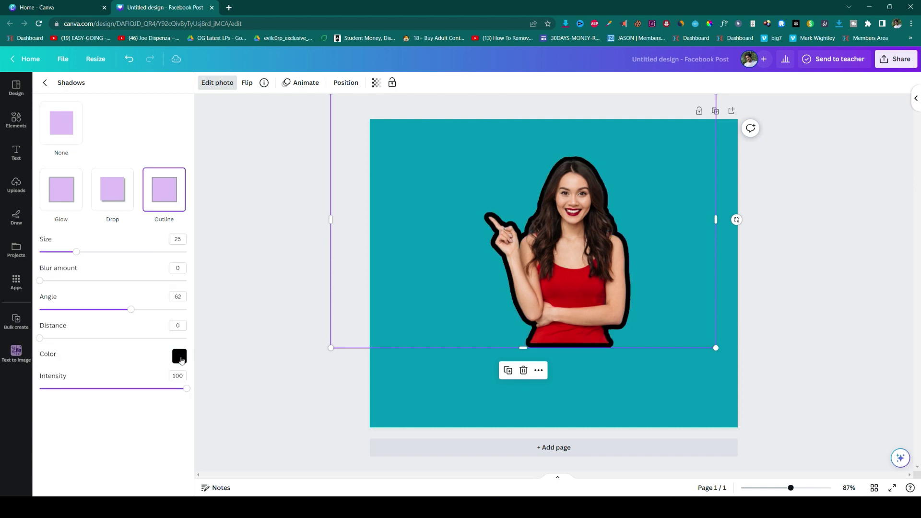
left_click(181, 358)
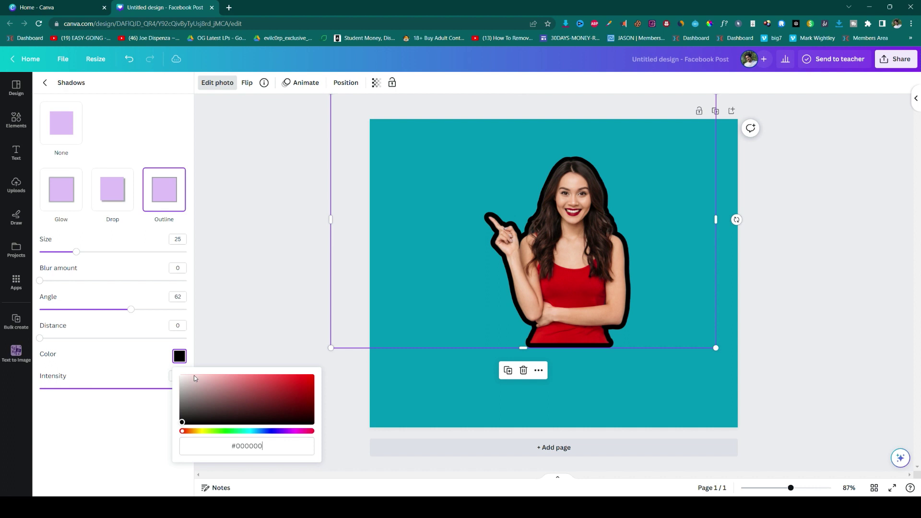
left_click(185, 377)
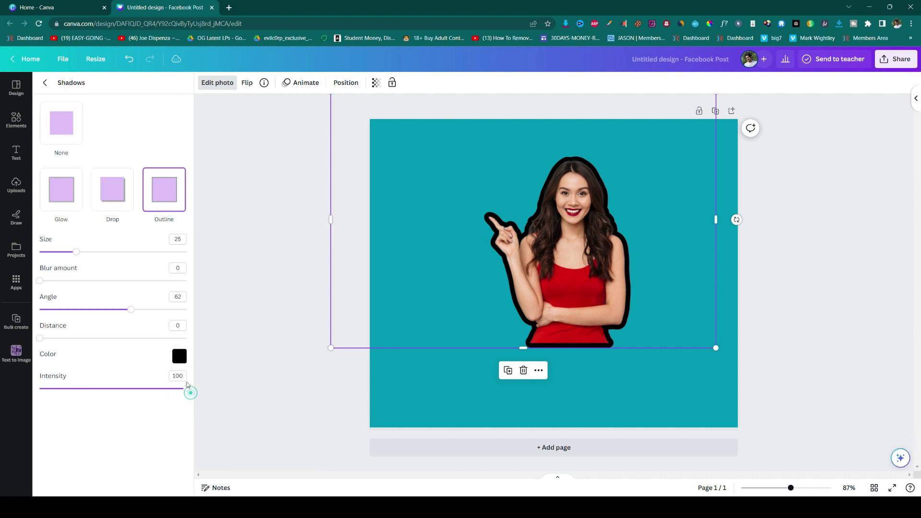
left_click(189, 389)
left_click(180, 358)
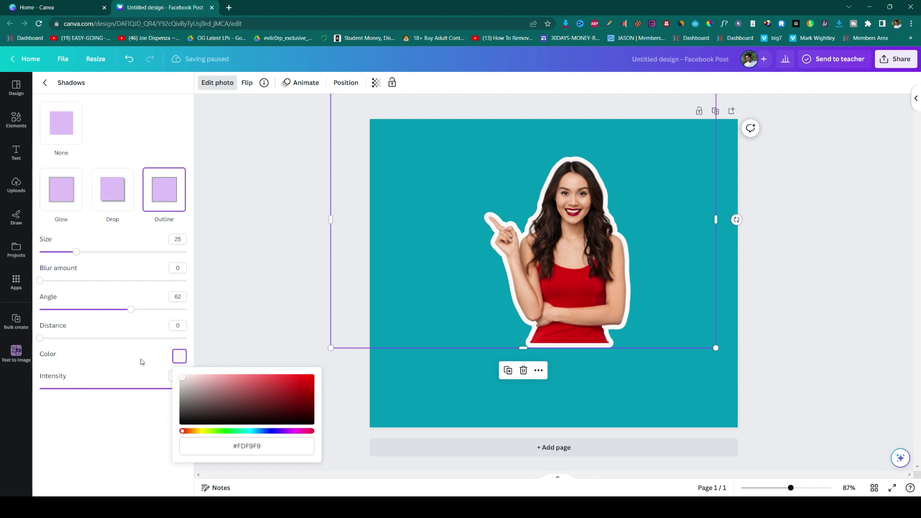
left_click(141, 362)
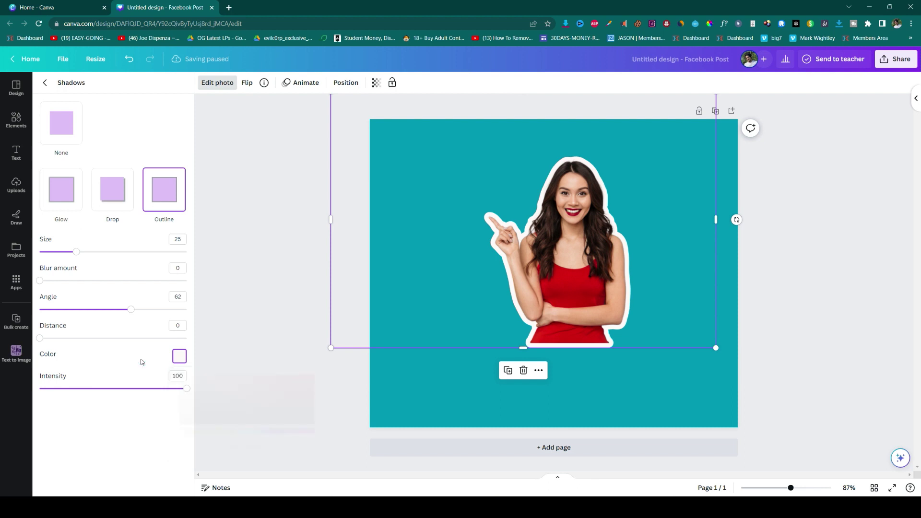
left_click(76, 253)
Adjust the outline's size and blur, and set its angle to 55 and distance to 10.
left_click_drag(66, 253, 59, 254)
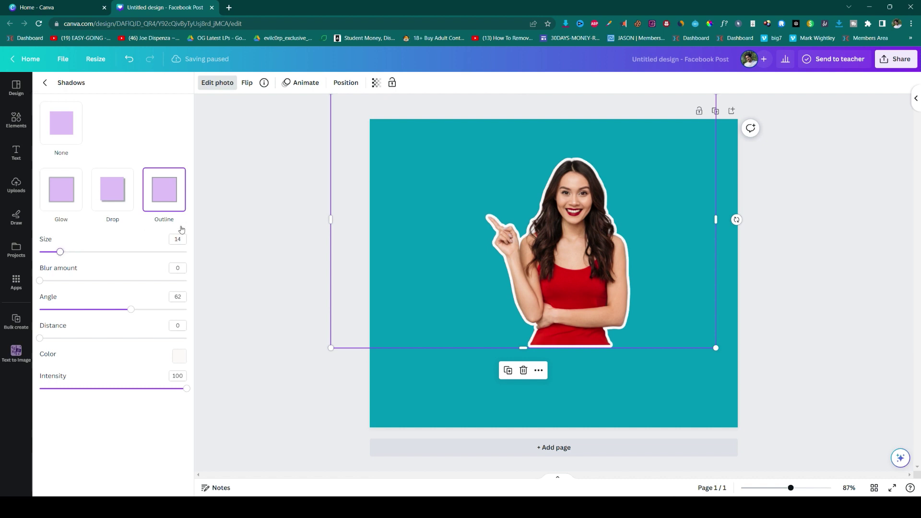
left_click(40, 282)
left_click(72, 282)
left_click(71, 281)
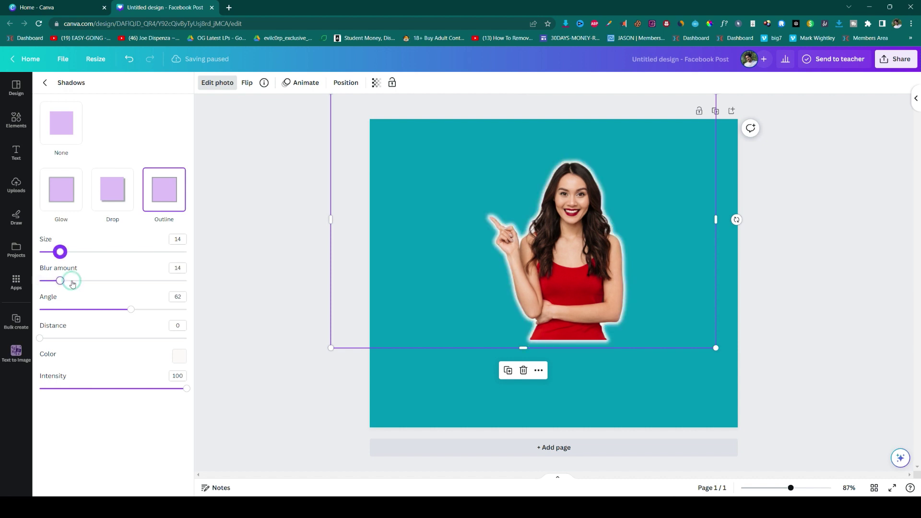
left_click(130, 310)
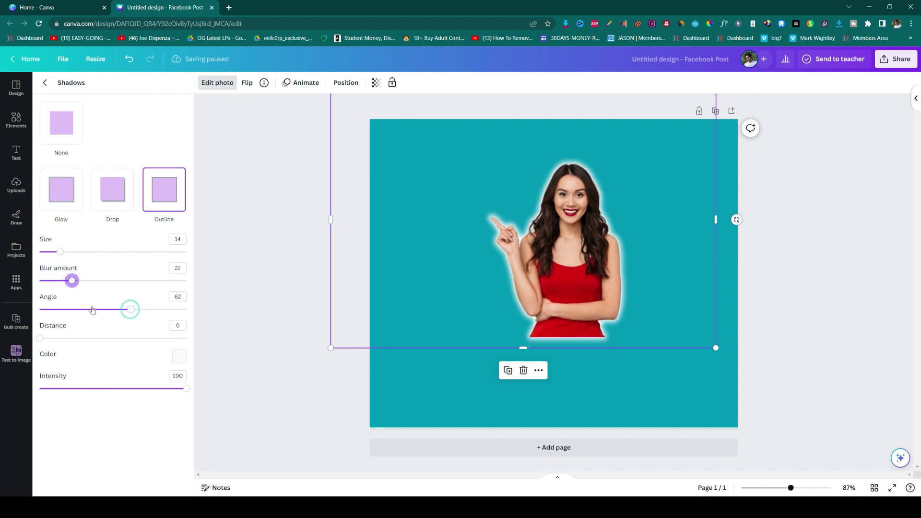
left_click(86, 308)
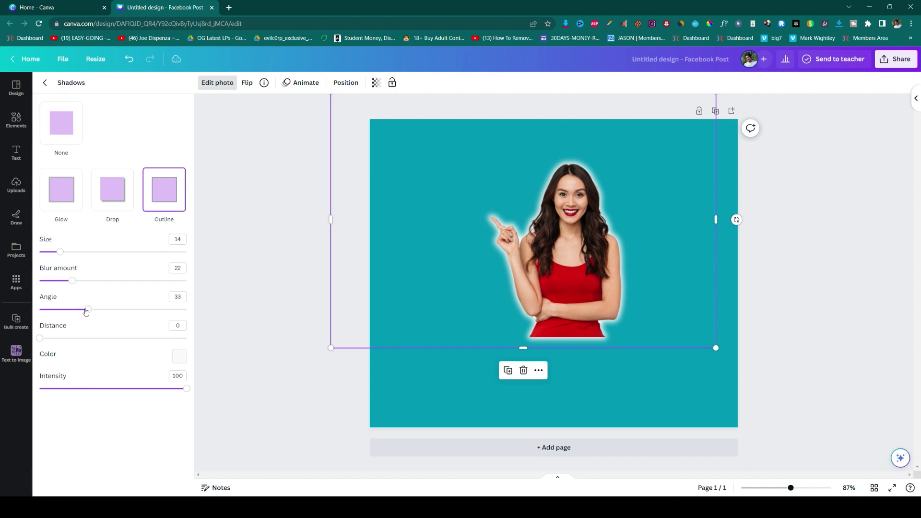
left_click_drag(85, 311, 120, 310)
left_click(42, 340)
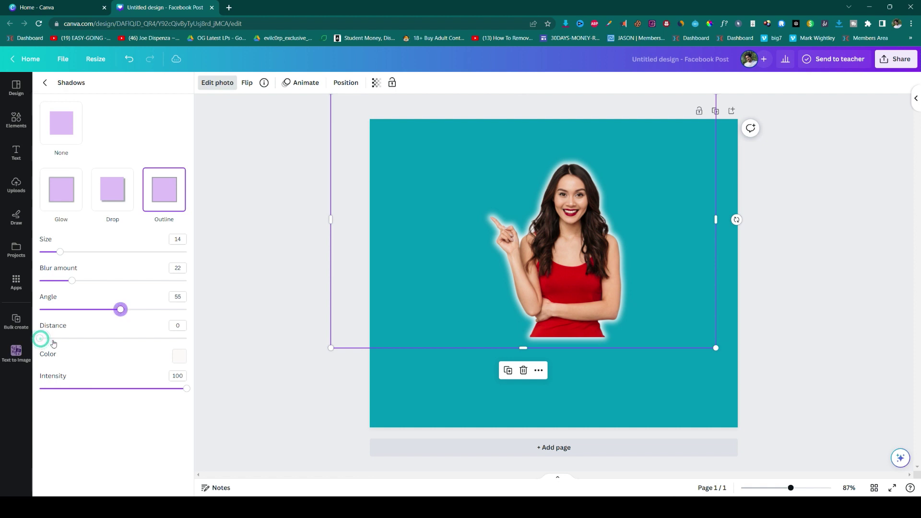
mouse_move(52, 343)
left_mouse_down()
mouse_move(74, 341)
mouse_move(54, 340)
left_mouse_up()
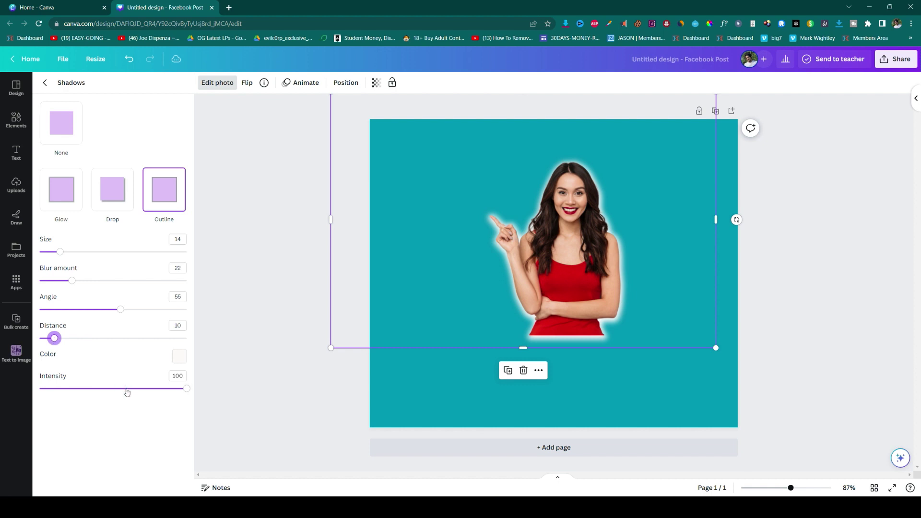
Set the outline to blur 0, size 24 and intensity 100 for a crisp, opaque border.
left_click(126, 393)
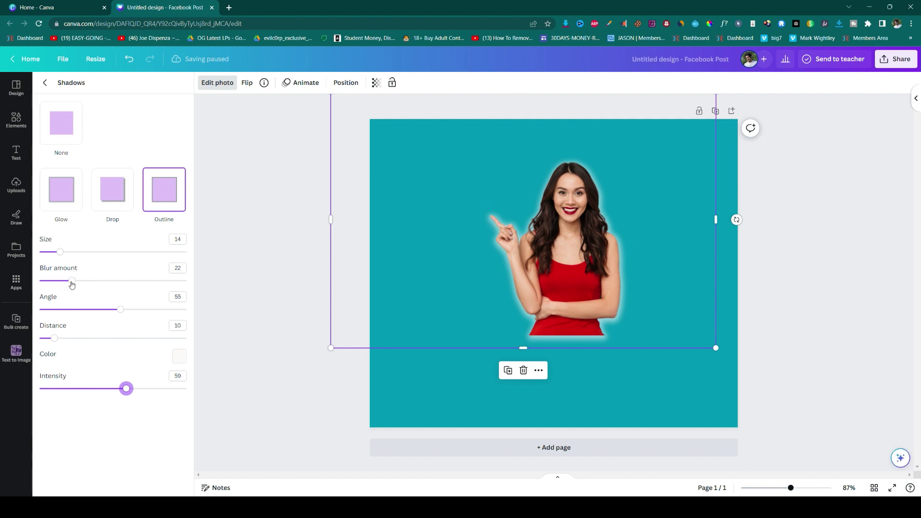
left_click(41, 281)
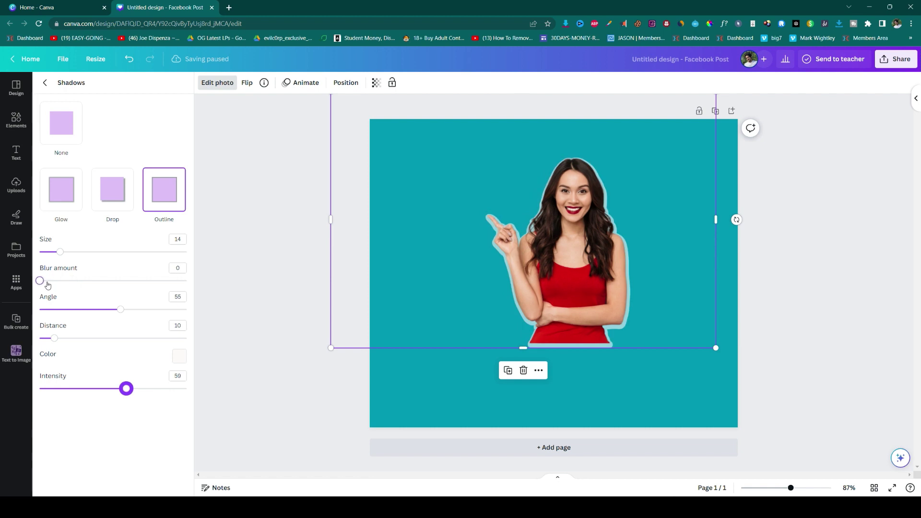
left_click_drag(61, 253, 77, 258)
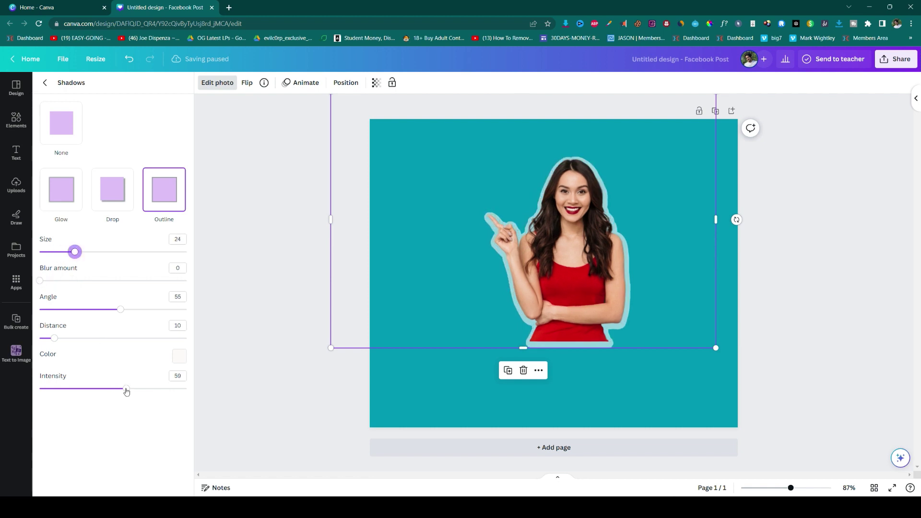
left_click_drag(179, 389, 191, 390)
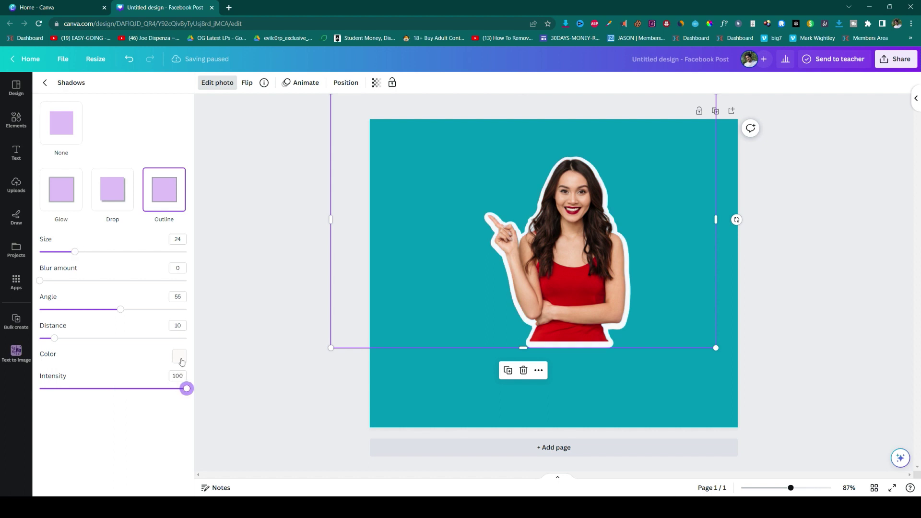